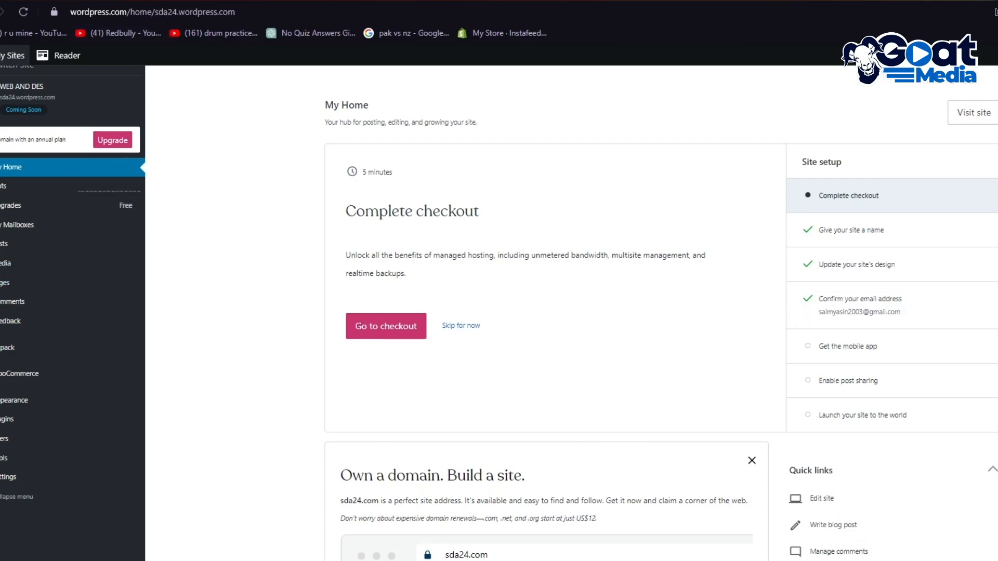
Search the web for infinityfree in a new browser tab and open the InfinityFree website.
left_click(199, 1)
left_click(238, 13)
type("infinityfree")
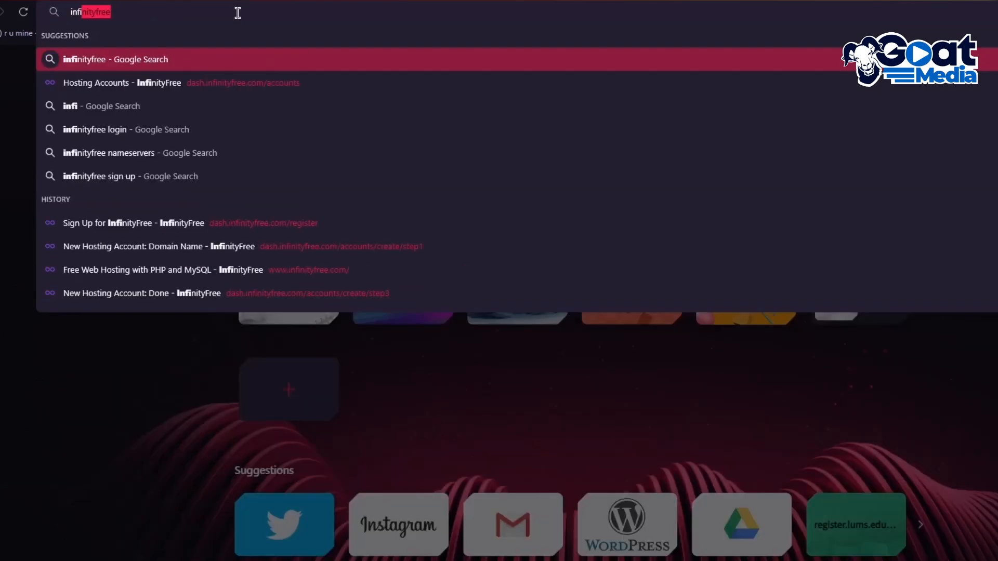
key("Return")
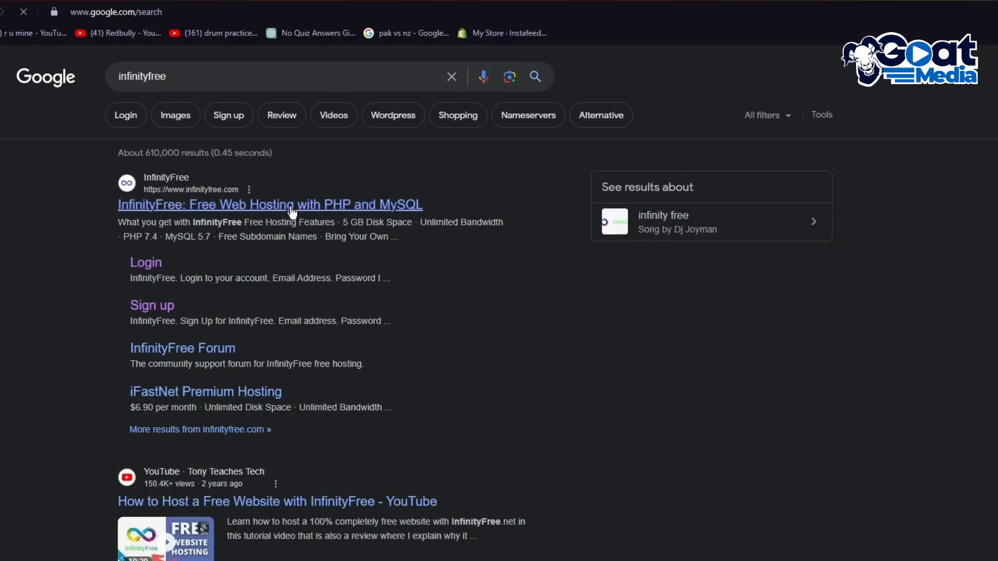
left_click(226, 207)
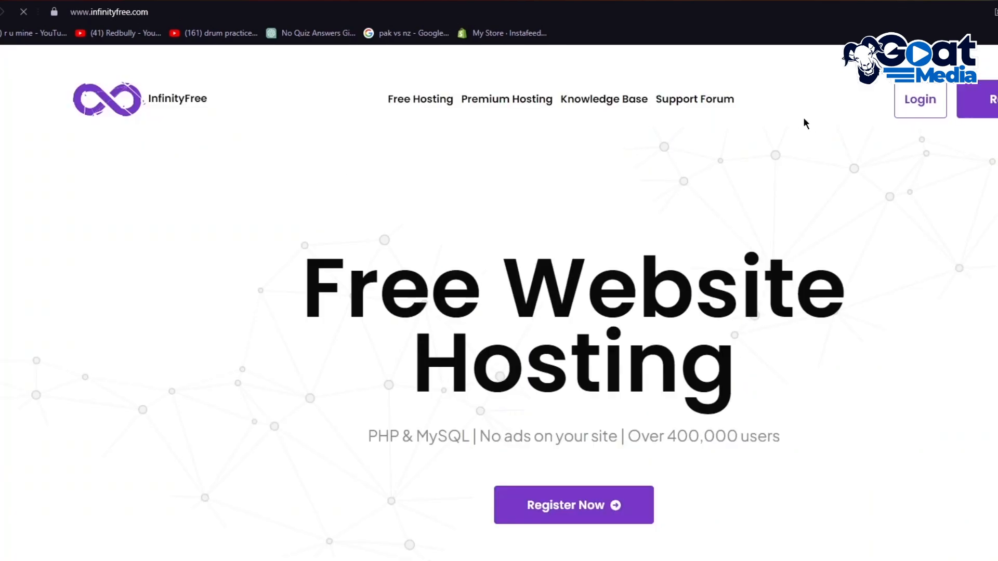
Review the headline and the free hosting features listed on the InfinityFree homepage.
left_click_drag(319, 254, 880, 408)
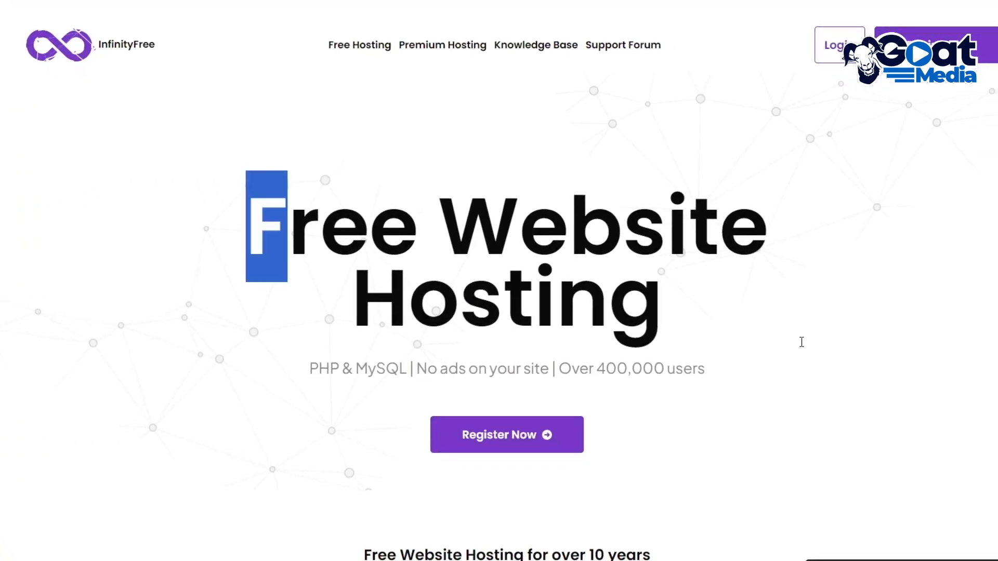
left_click_drag(802, 342, 833, 283)
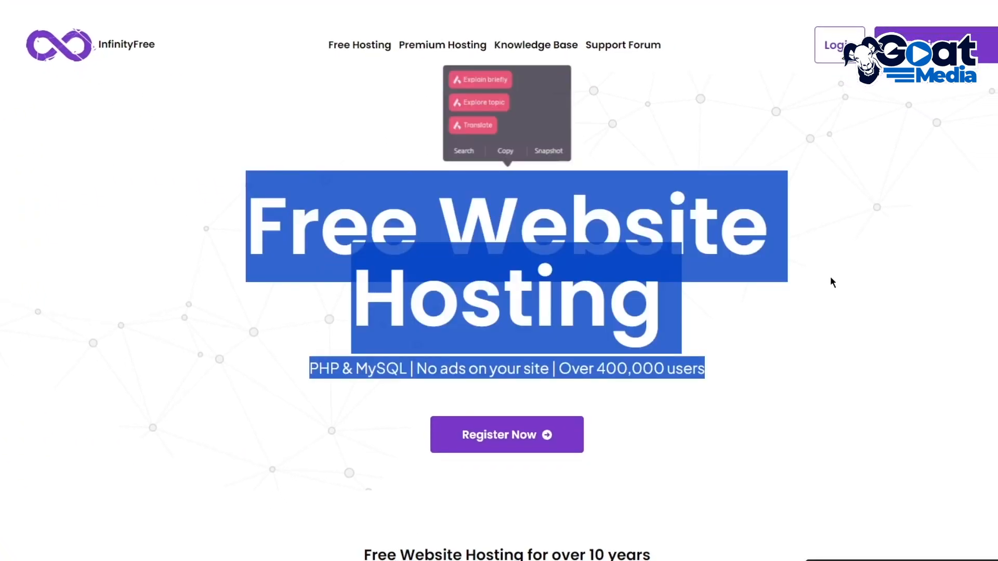
left_click(372, 356)
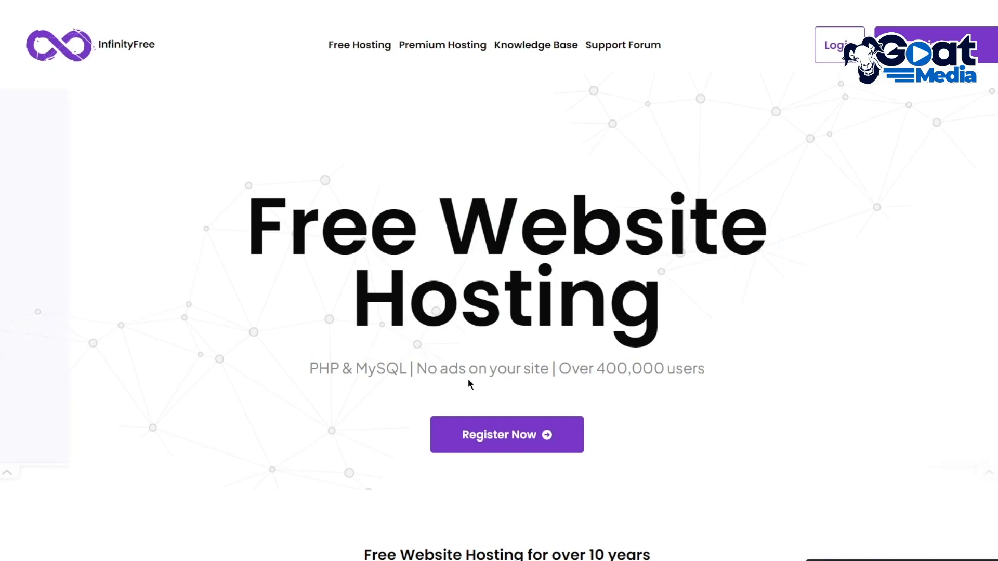
scroll(725, 353, "down", 3)
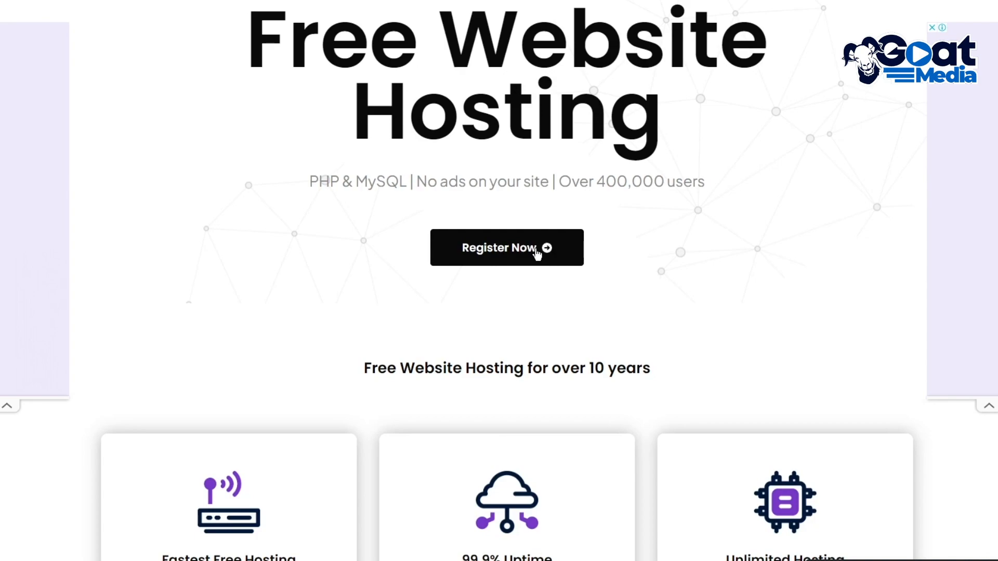
scroll(382, 360, "down", 7)
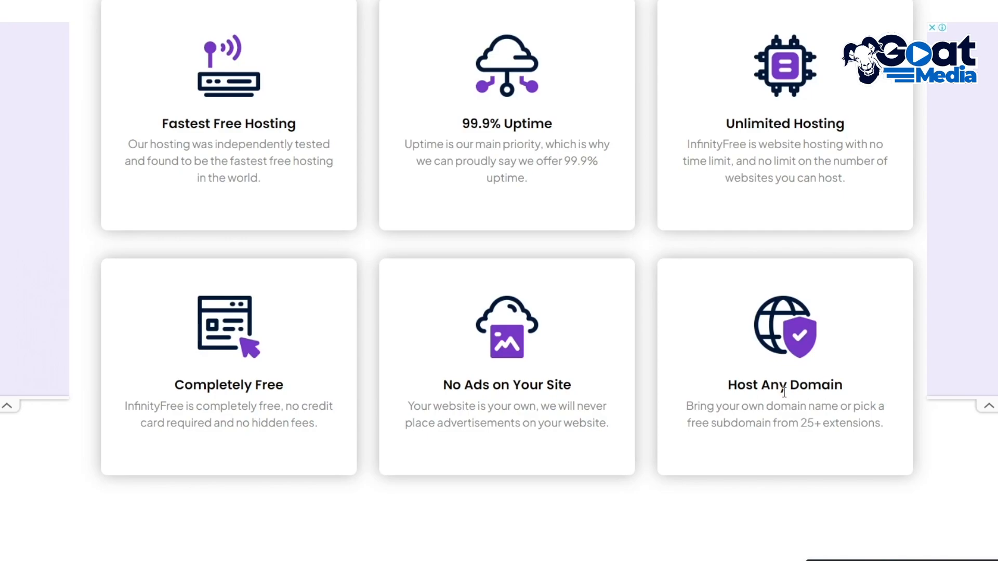
scroll(601, 404, "up", 10)
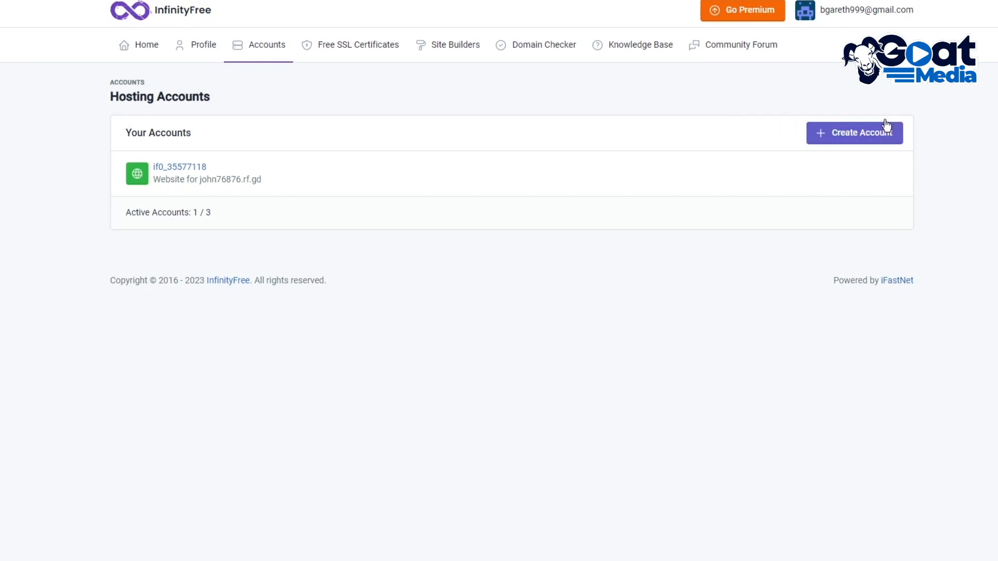
Begin a new hosting account and choose the free $0 InfinityFree plan.
left_click(854, 133)
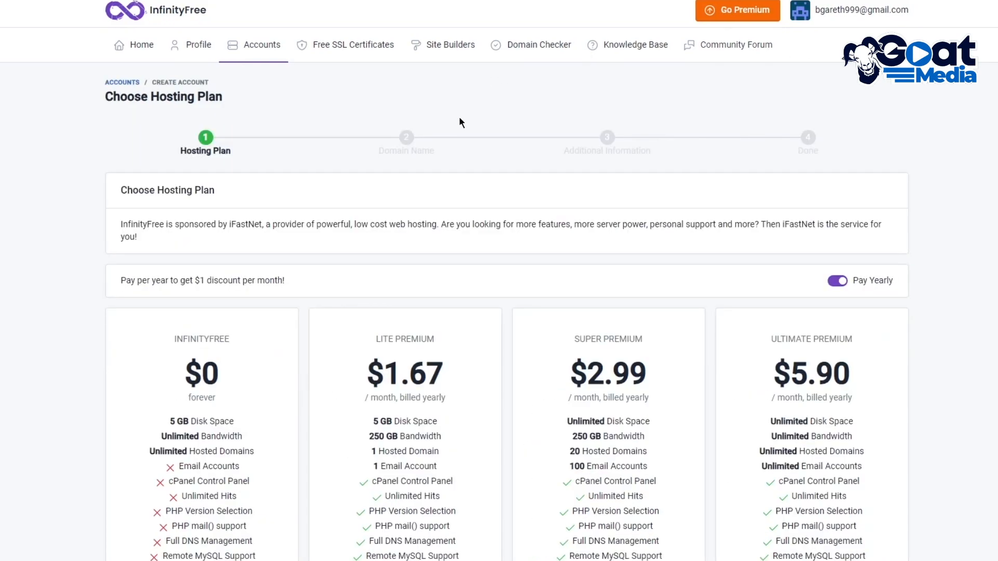
left_click_drag(105, 181, 223, 192)
scroll(196, 221, "down", 5)
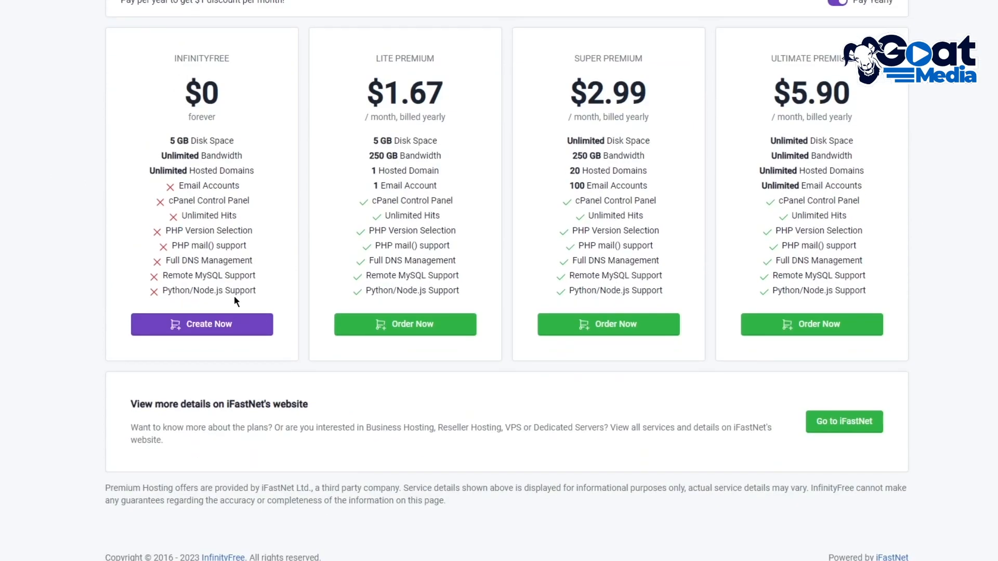
left_click(213, 338)
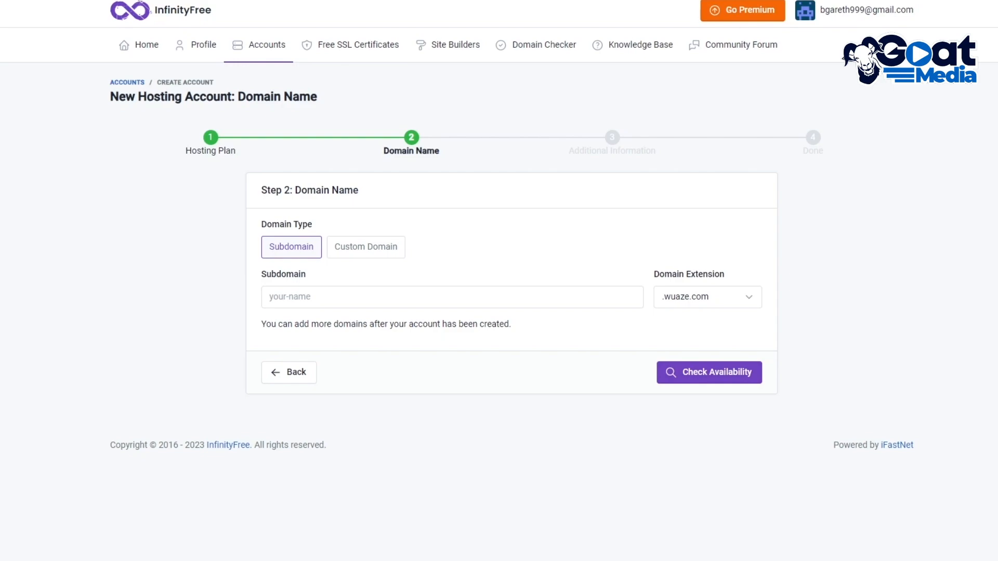
Enter the subdomain klkljkl with the .rf.gd domain extension and check its availability.
left_click(373, 286)
left_click(361, 288)
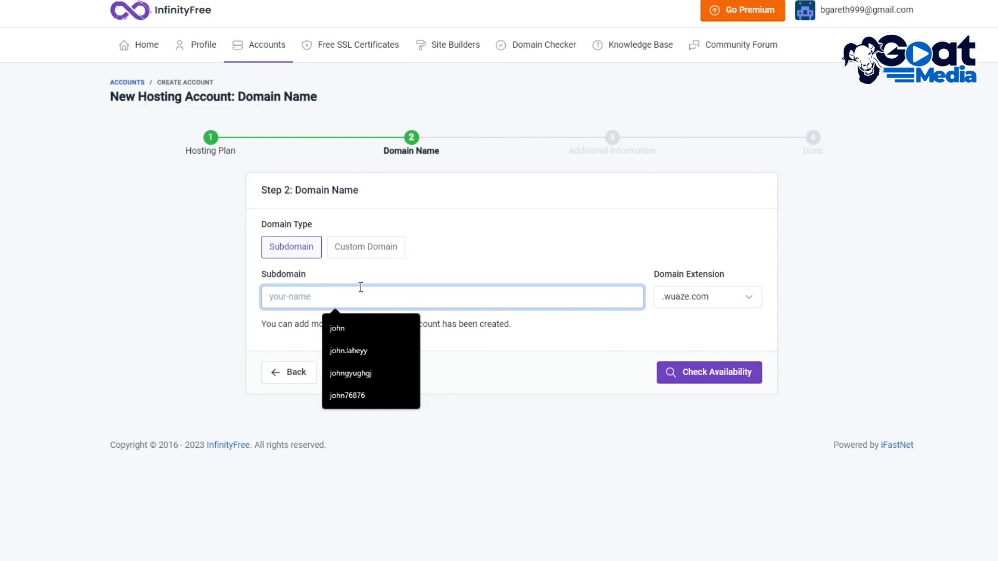
type("klkljkl")
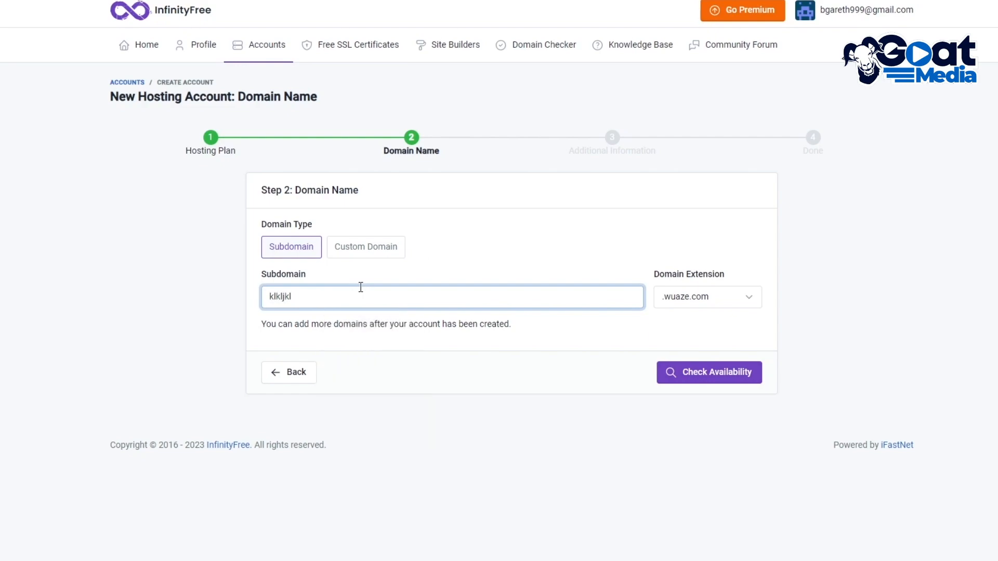
left_click(695, 295)
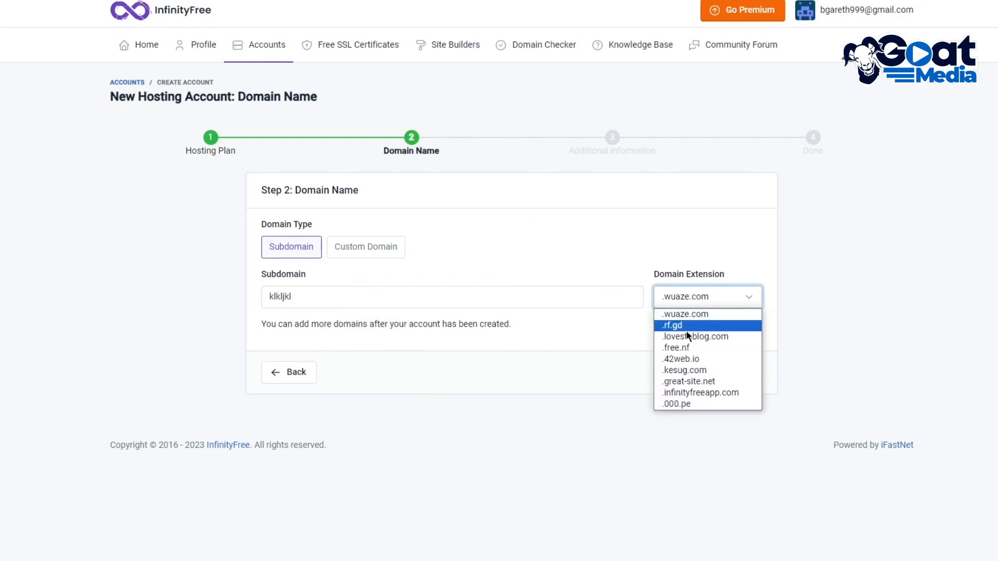
left_click(672, 326)
left_click(707, 373)
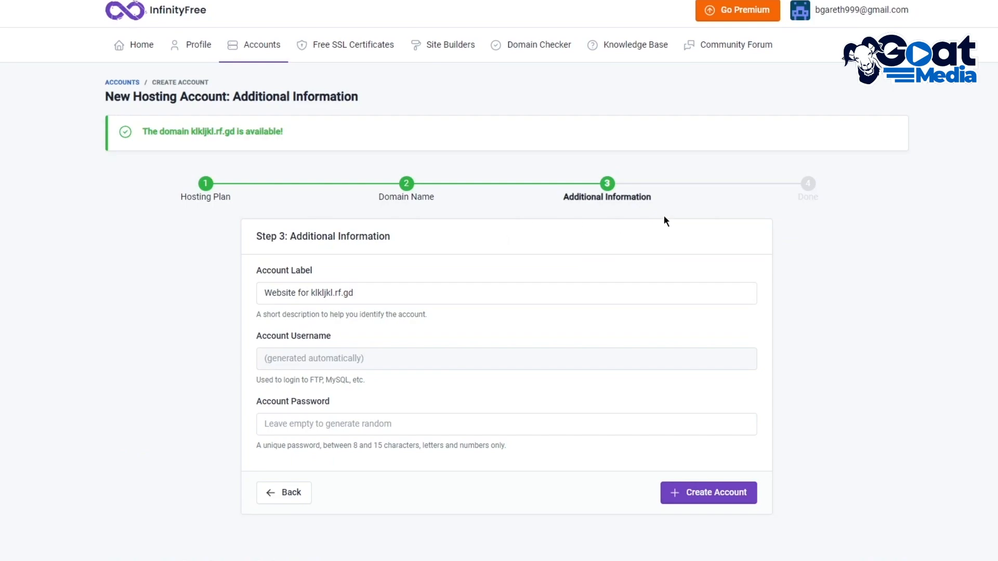
Create the hosting account for klkljkl.rf.gd with the default label and the password left empty for random generation.
left_click_drag(143, 127, 296, 133)
left_click(318, 153)
left_click(338, 432)
left_click(354, 456)
left_click(676, 496)
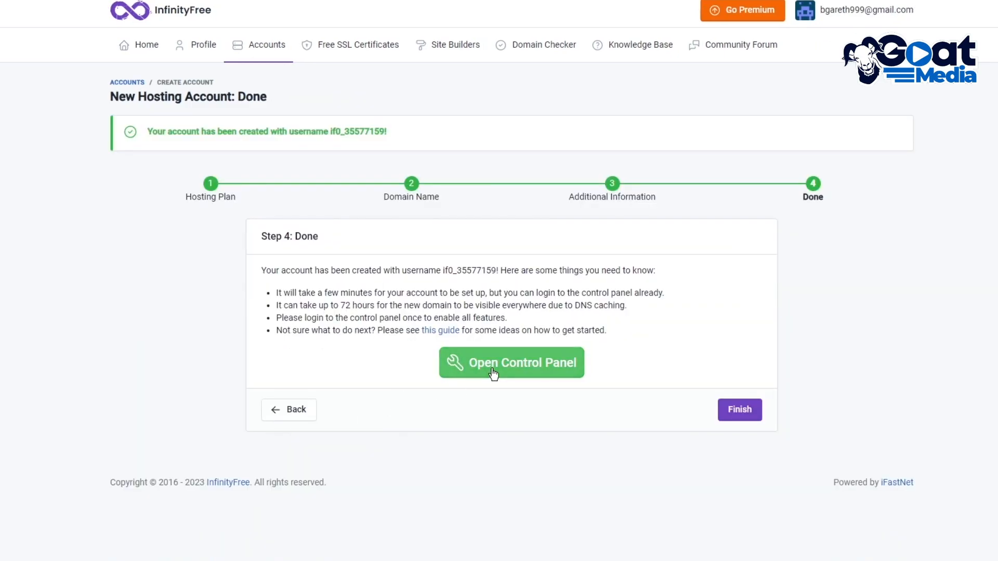
Open the new account's control panel and approve receiving service emails.
left_click(492, 373)
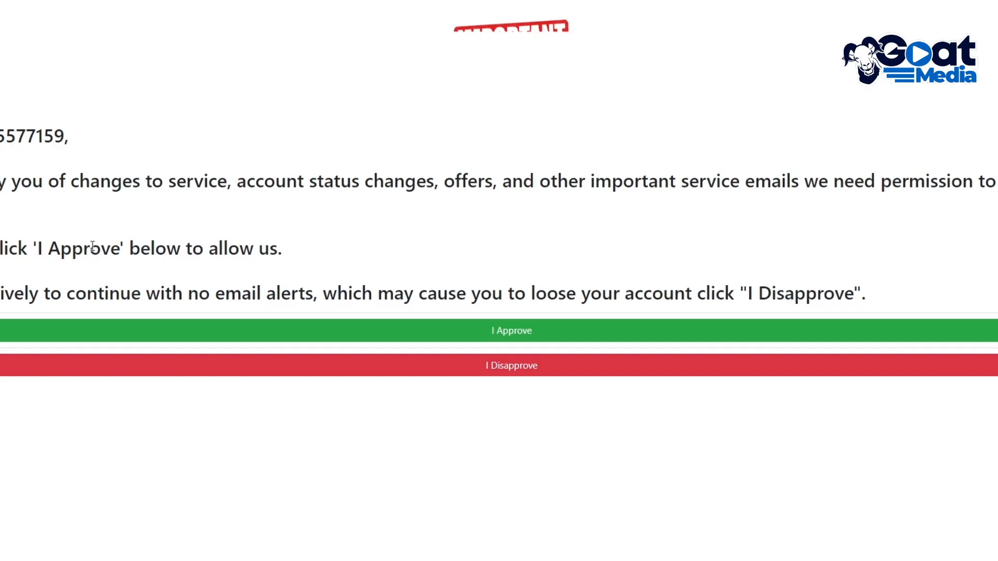
left_click(250, 335)
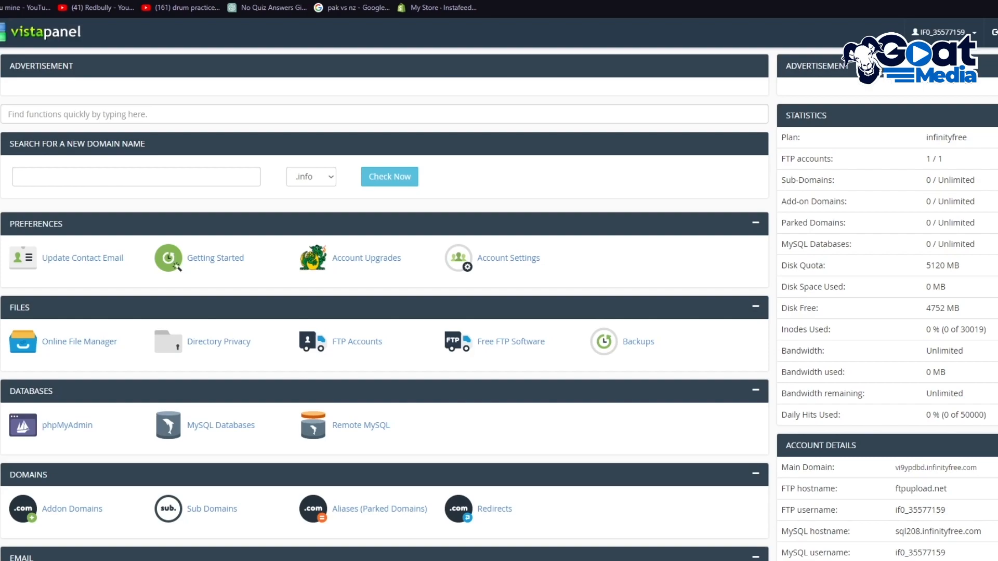
Launch the Softaculous Apps Installer from the Software section and open the WordPress installation form.
scroll(127, 329, "down", 10)
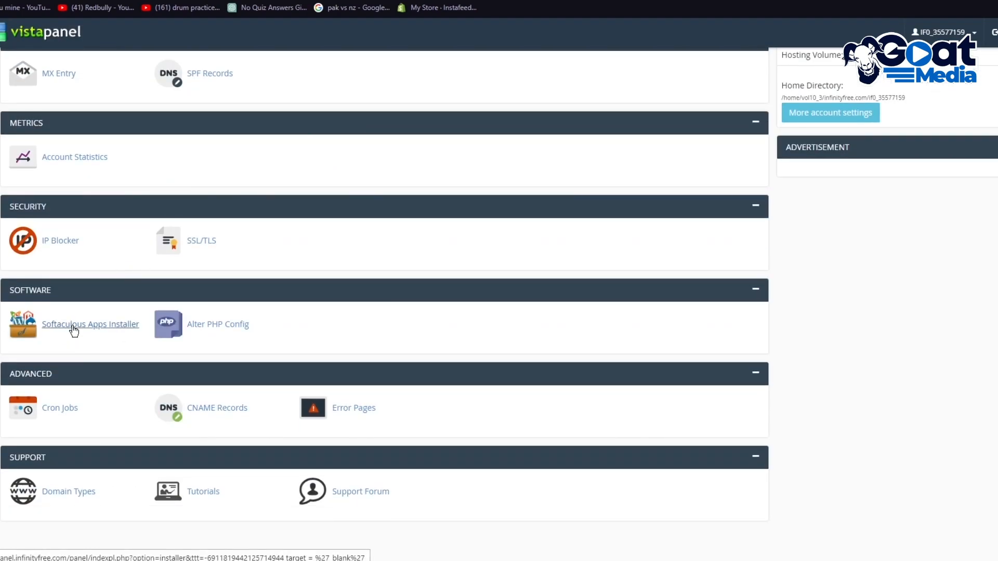
left_click(74, 330)
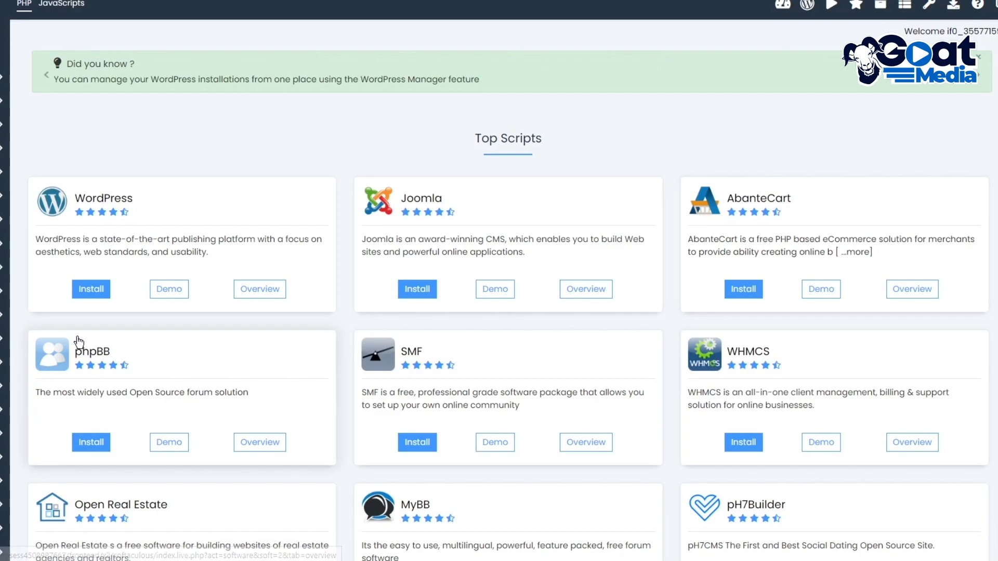
left_click(83, 292)
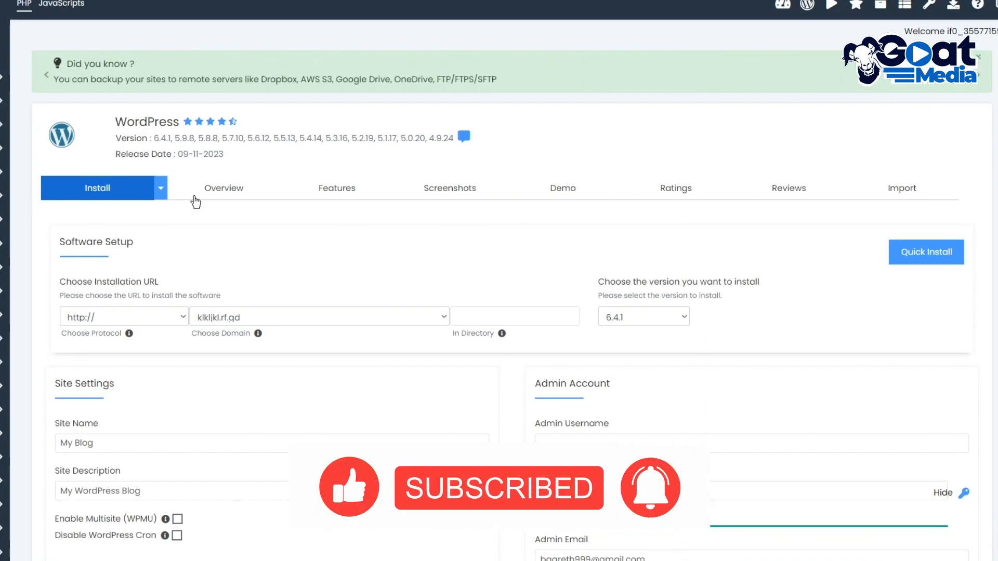
scroll(189, 201, "down", 3)
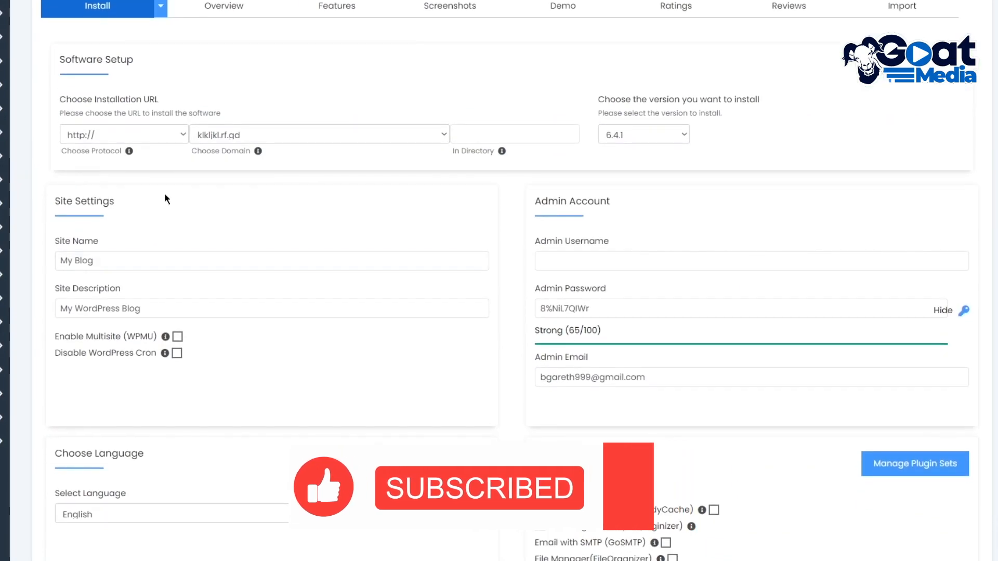
left_click(154, 133)
left_click(156, 172)
left_click(307, 134)
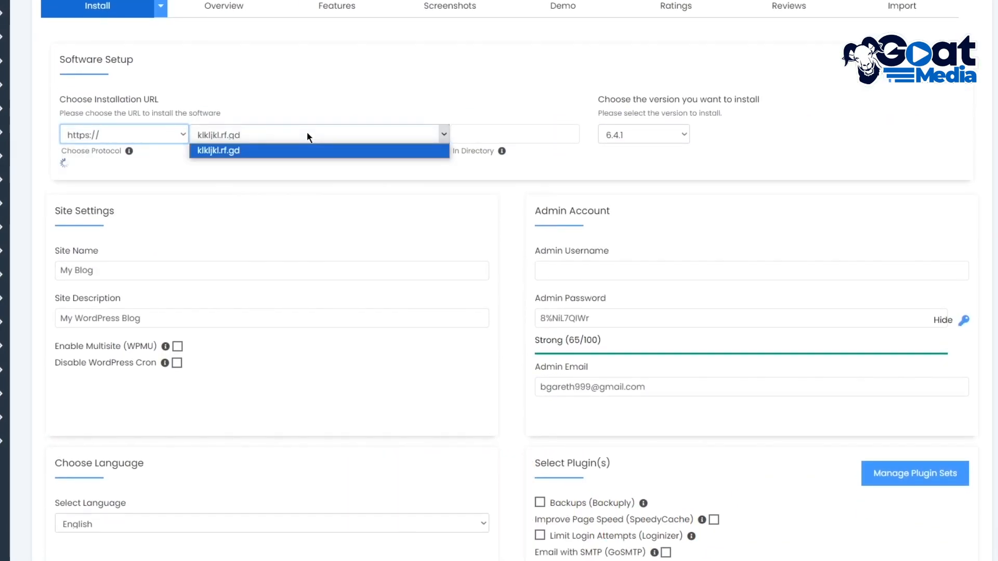
left_click(261, 147)
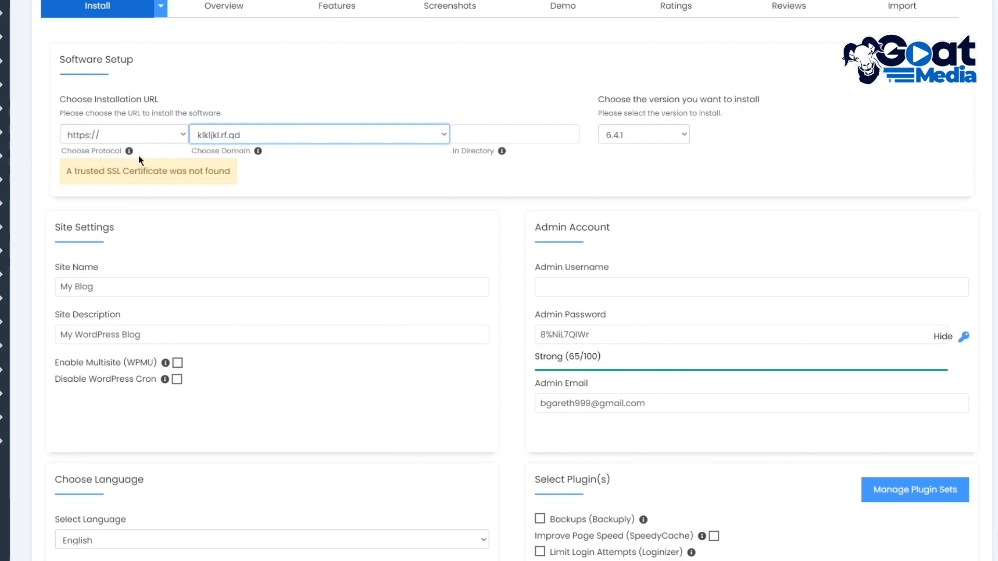
mouse_move(129, 153)
left_click(152, 135)
left_click(153, 136)
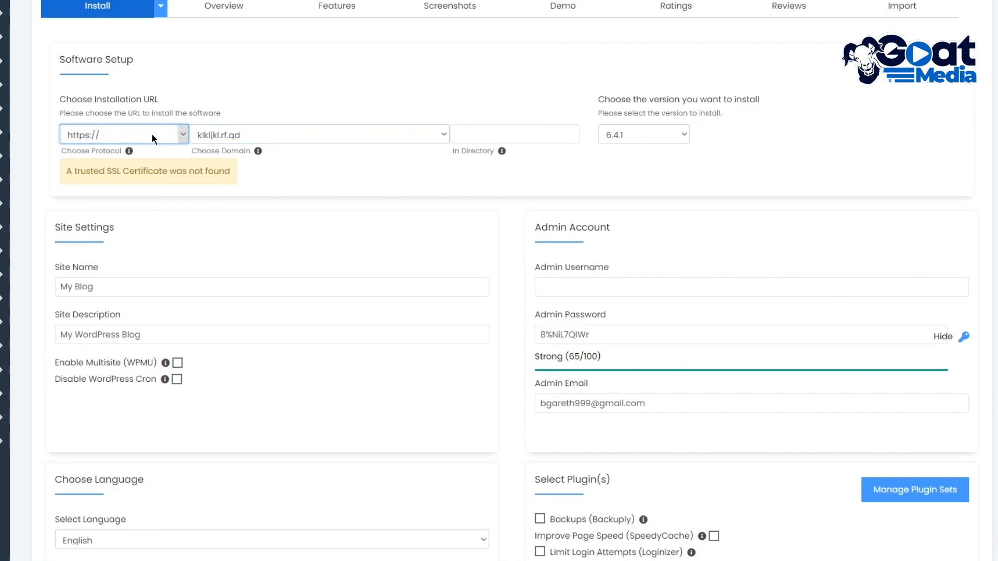
left_click(152, 134)
left_click(234, 107)
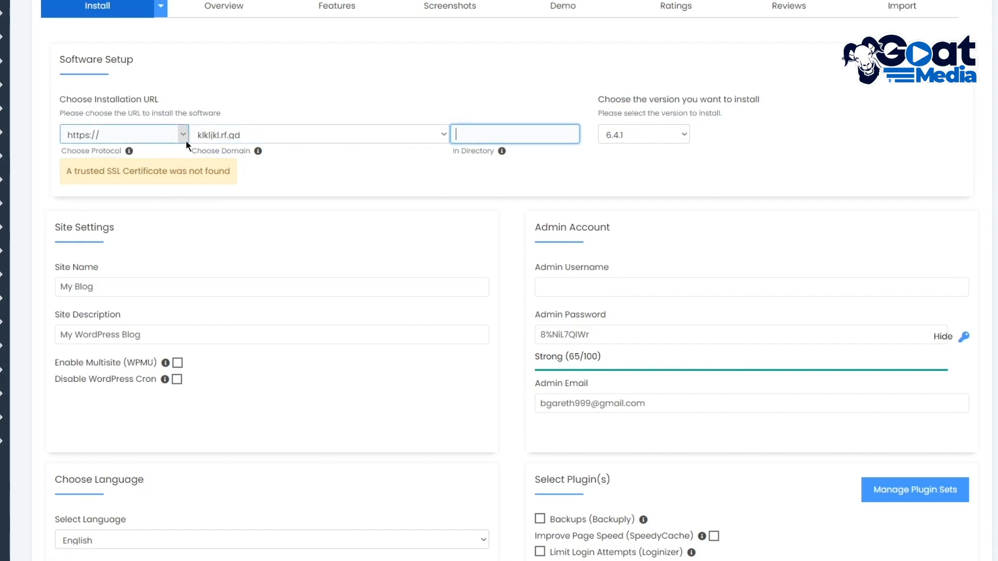
left_click(364, 88)
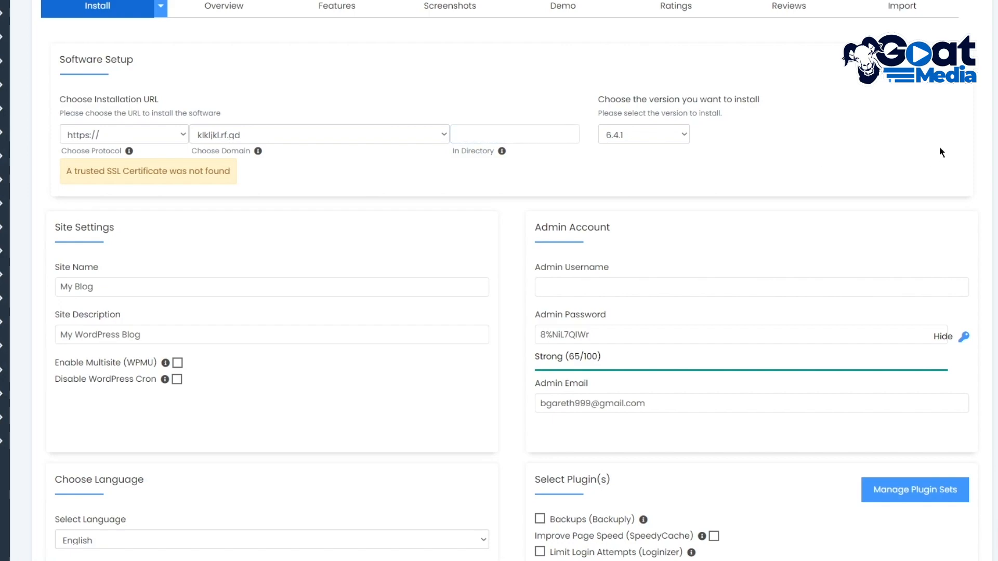
scroll(772, 176, "down", 3)
left_click(448, 159)
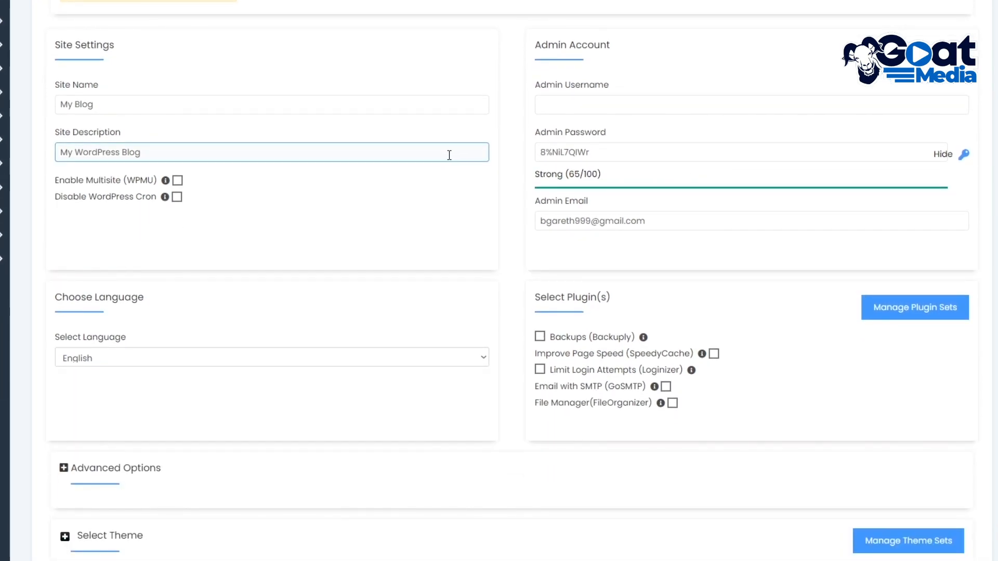
left_click(364, 127)
left_click(221, 107)
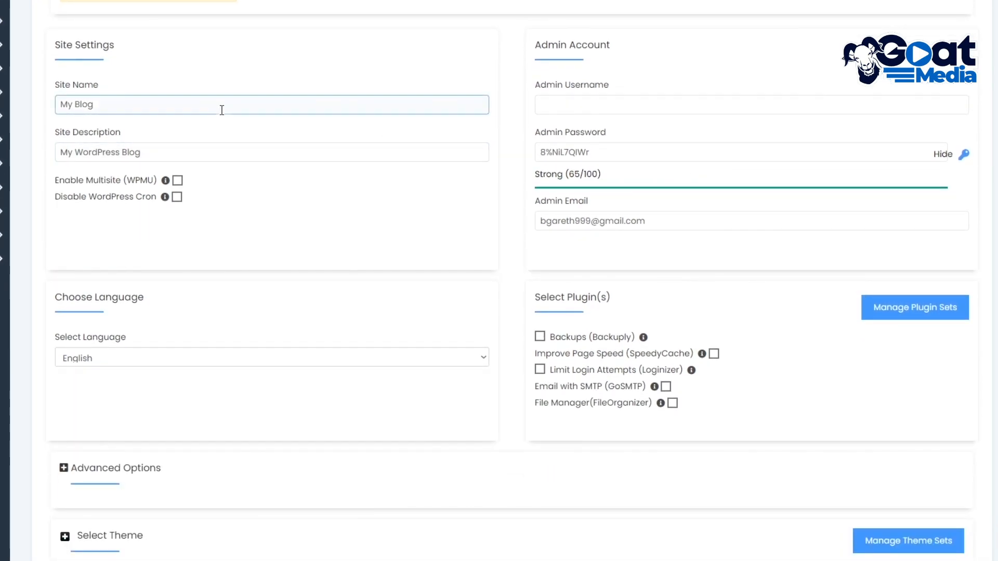
Switch the WordPress setup to Quick Install and fill in the admin username from the saved suggestion.
scroll(220, 107, "up", 5)
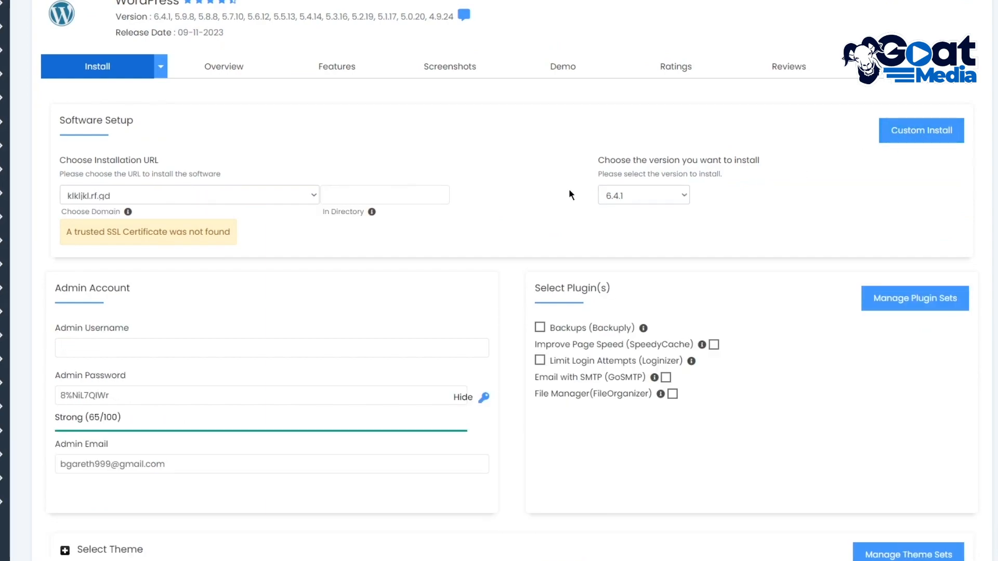
scroll(571, 195, "down", 3)
left_click(134, 166)
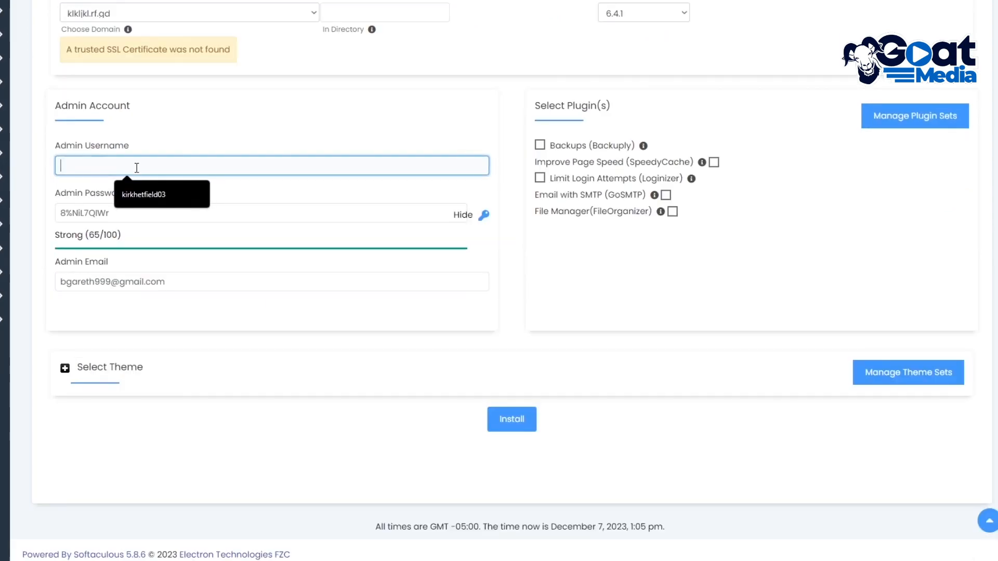
left_click(127, 194)
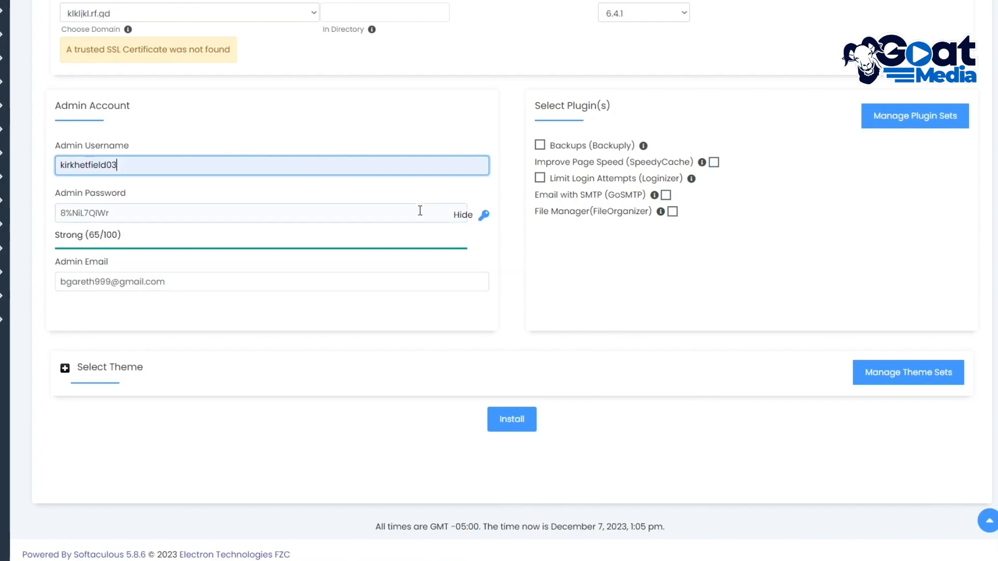
Start the WordPress installation, keeping the generated admin password and selecting no plugins.
mouse_move(175, 215)
left_mouse_down()
mouse_move(72, 214)
mouse_move(183, 229)
left_mouse_up()
left_click(201, 227)
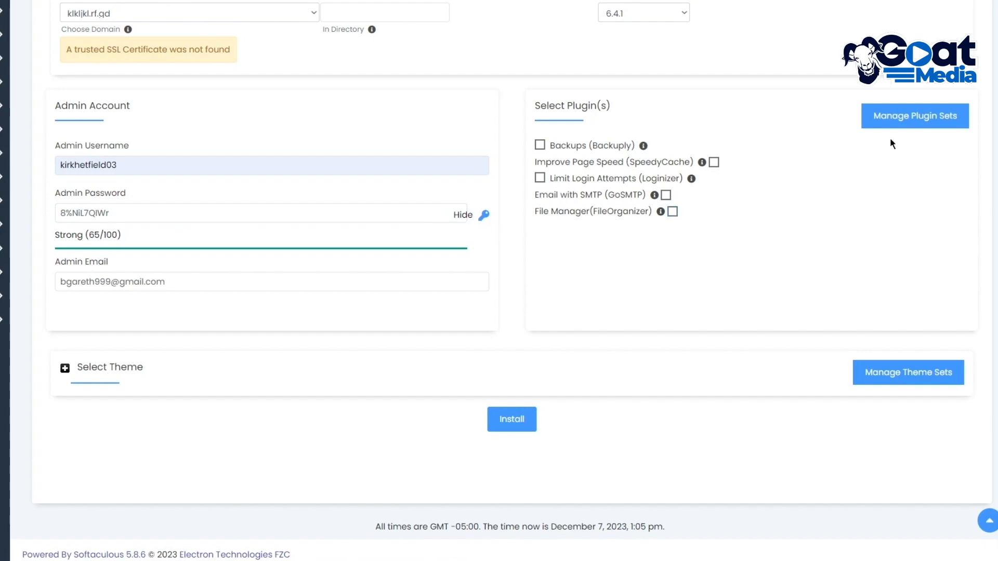
left_click(516, 425)
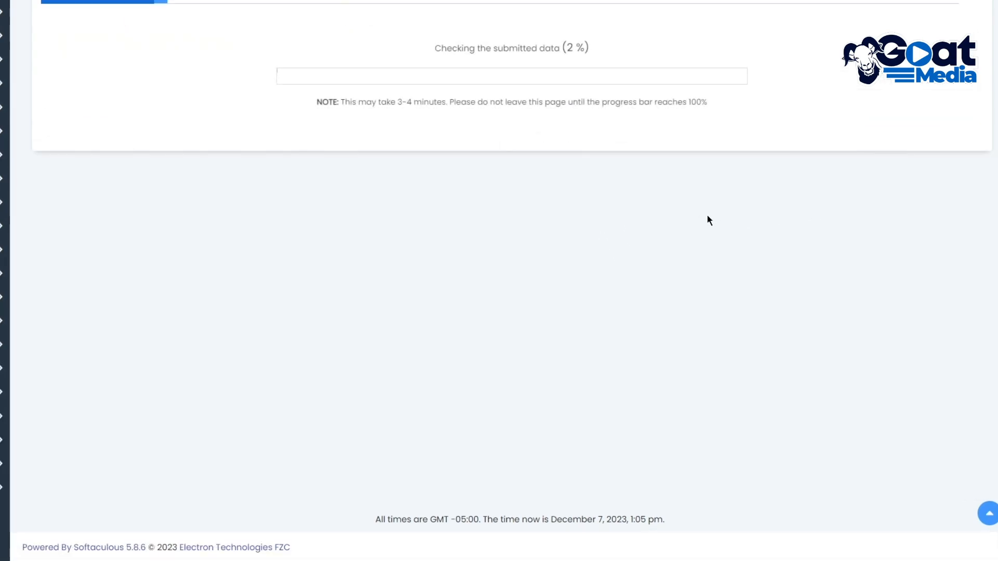
Copy the new site's administrative link and open the WordPress management details of the klkljkl.rf.gd installation.
scroll(624, 197, "up", 3)
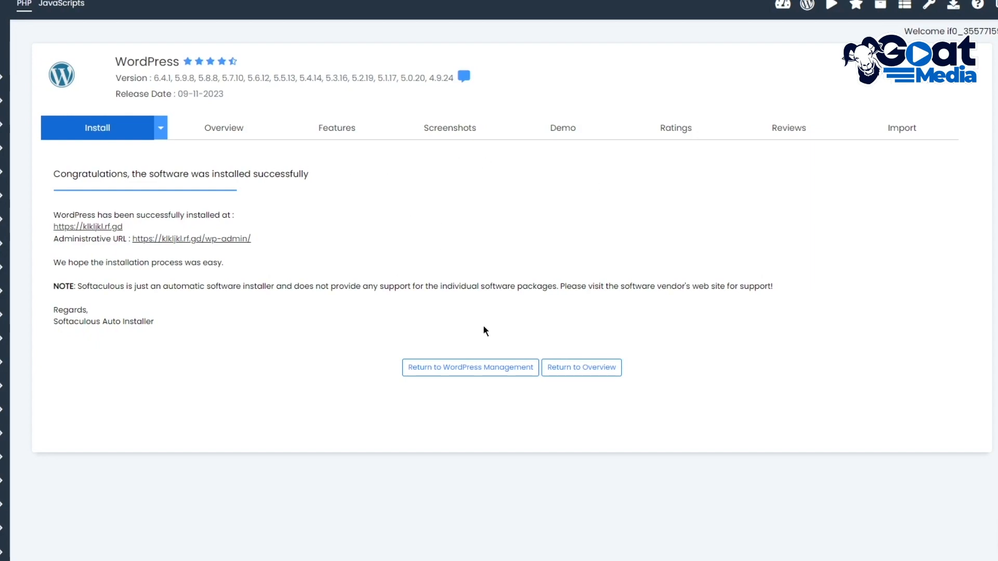
right_click(193, 238)
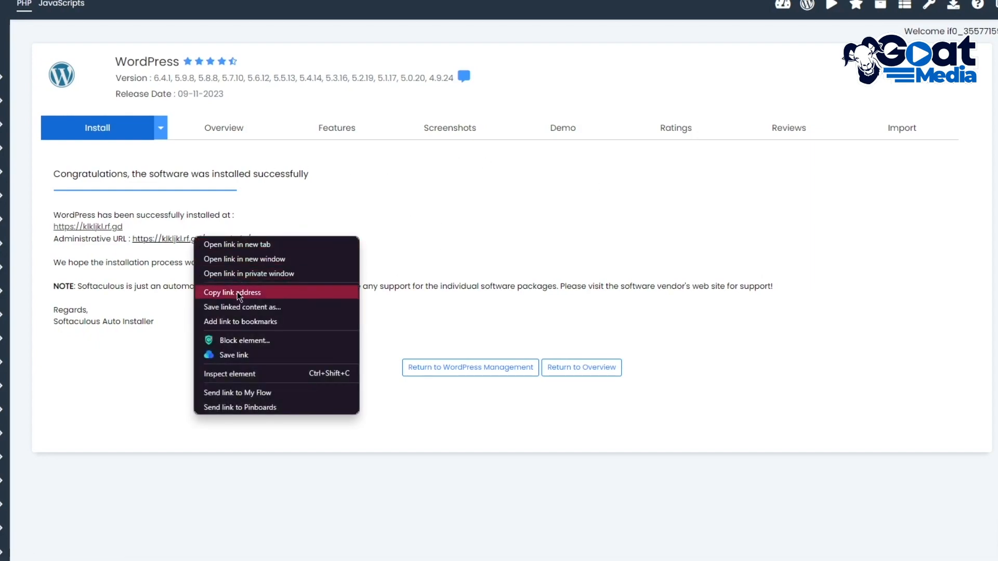
left_click(222, 287)
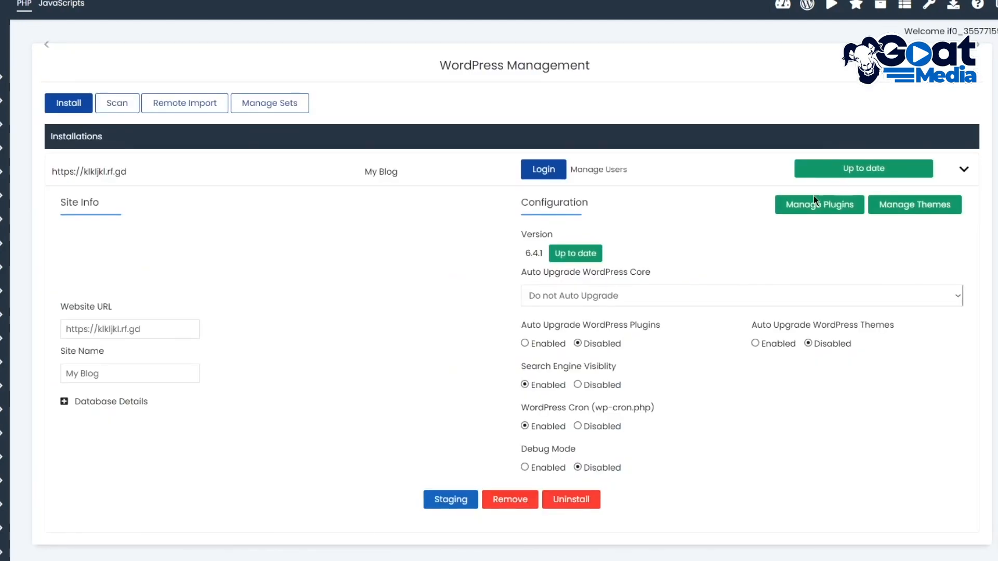
scroll(645, 255, "down", 2)
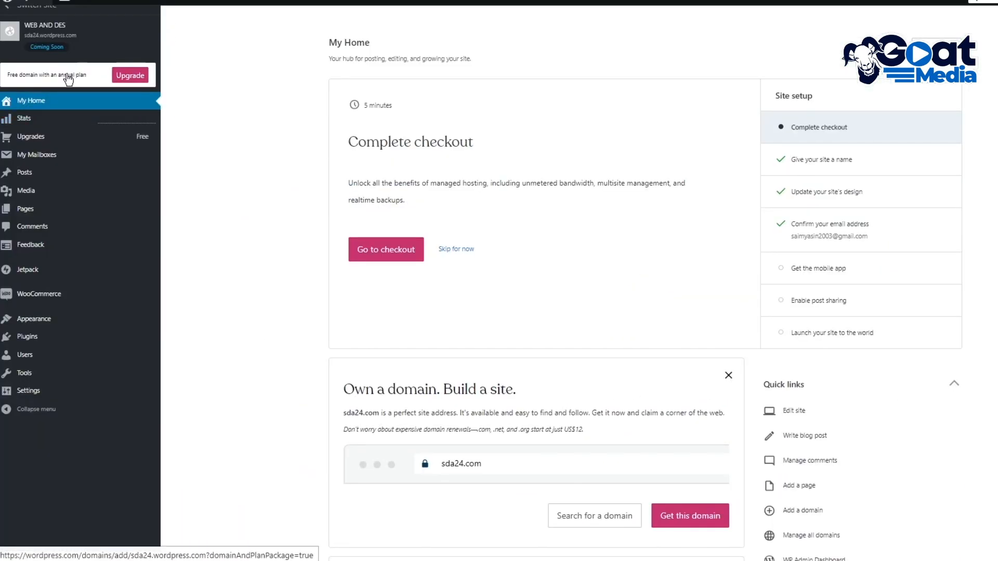
Switch to the WordPress.com dashboard, open the site's Domains page and start adding a domain that is already owned.
mouse_move(75, 144)
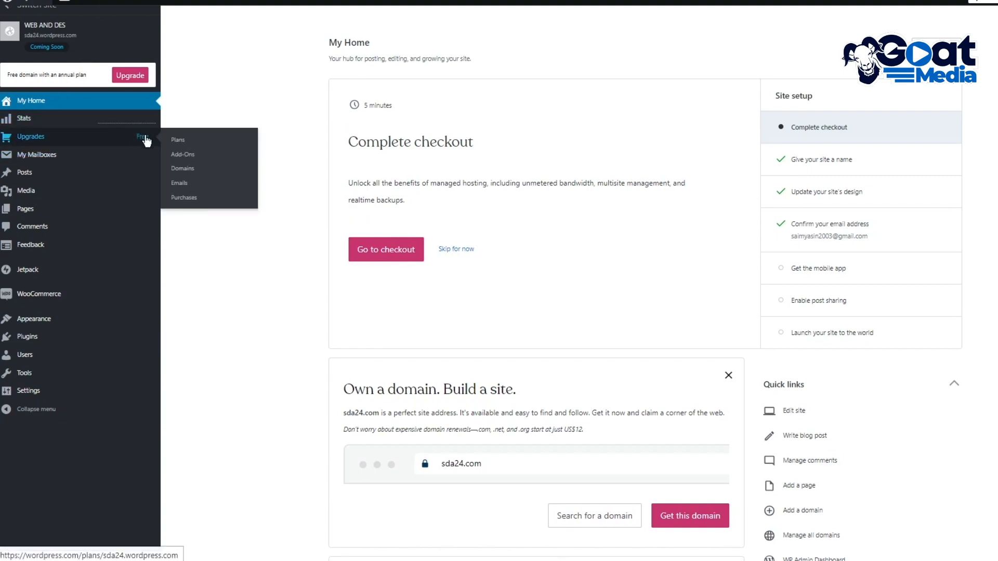
left_click(177, 172)
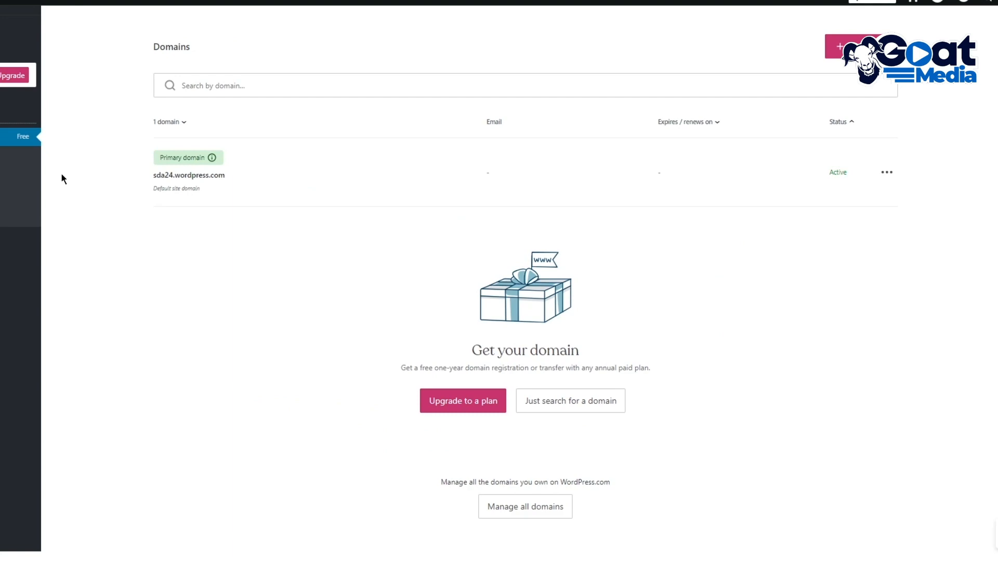
left_click(844, 47)
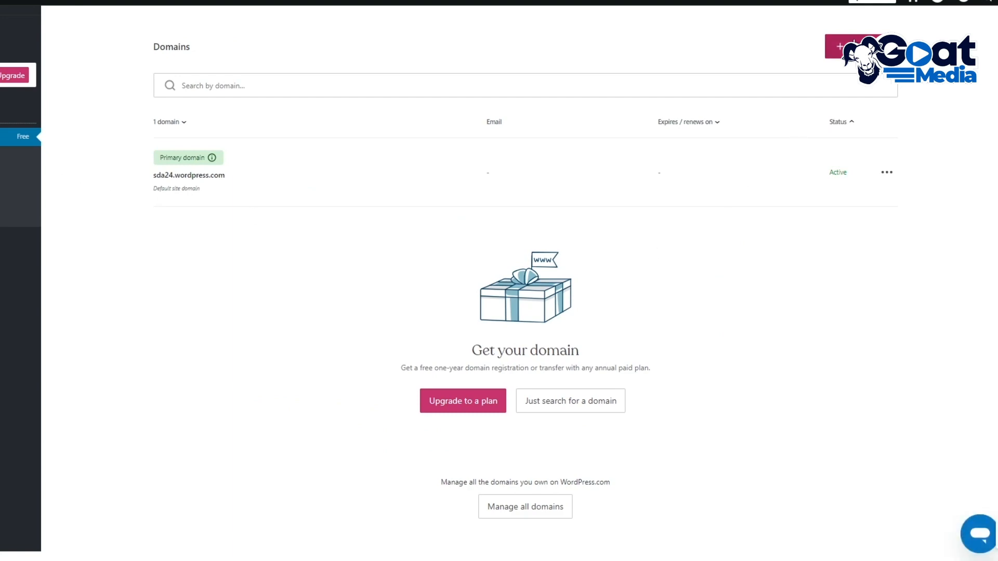
left_click(854, 101)
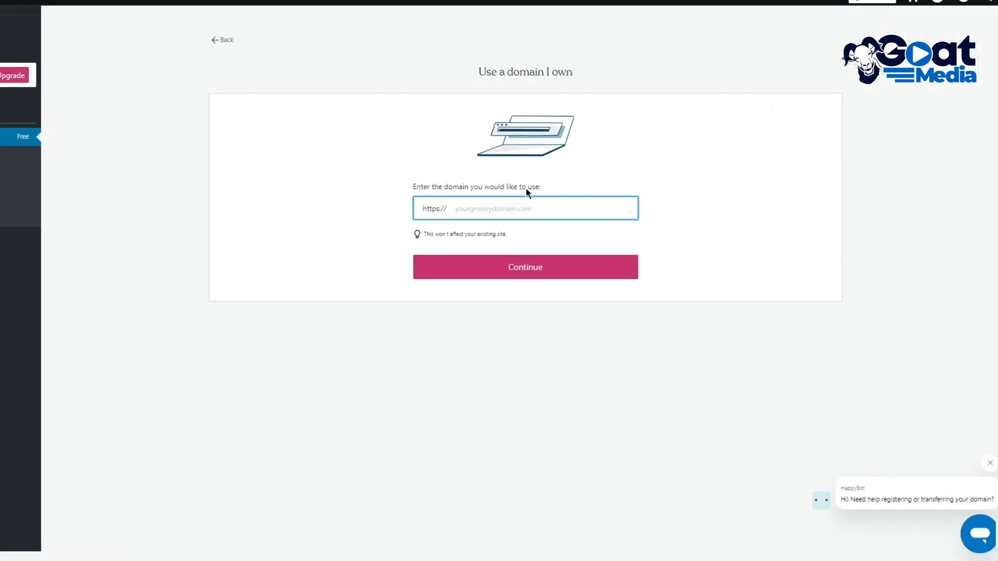
right_click(517, 205)
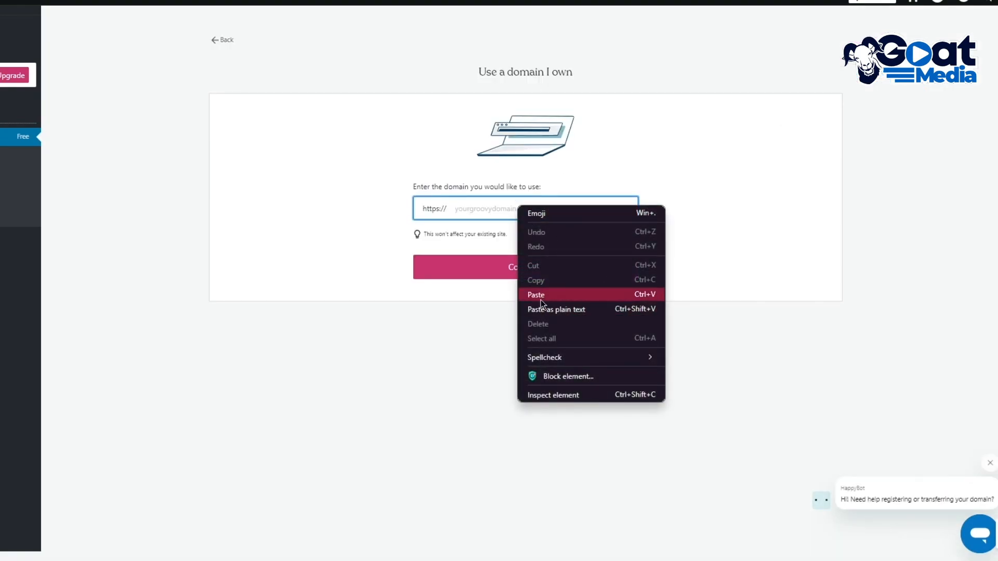
left_click(570, 294)
left_click_drag(515, 209, 267, 219)
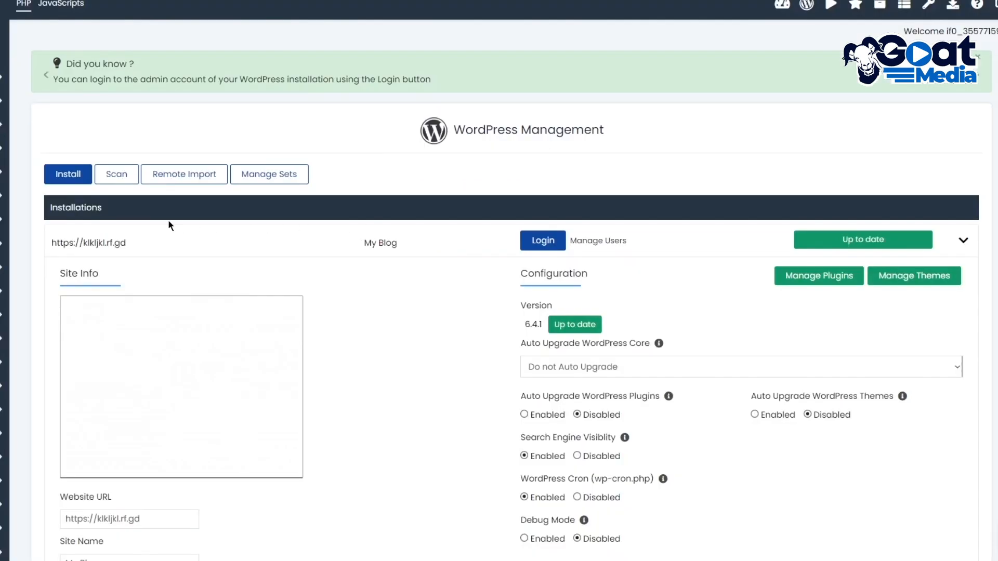
Copy the klkljkl.rf.gd site link from Softaculous' WordPress management page and paste it into the WordPress.com domain field.
right_click(126, 243)
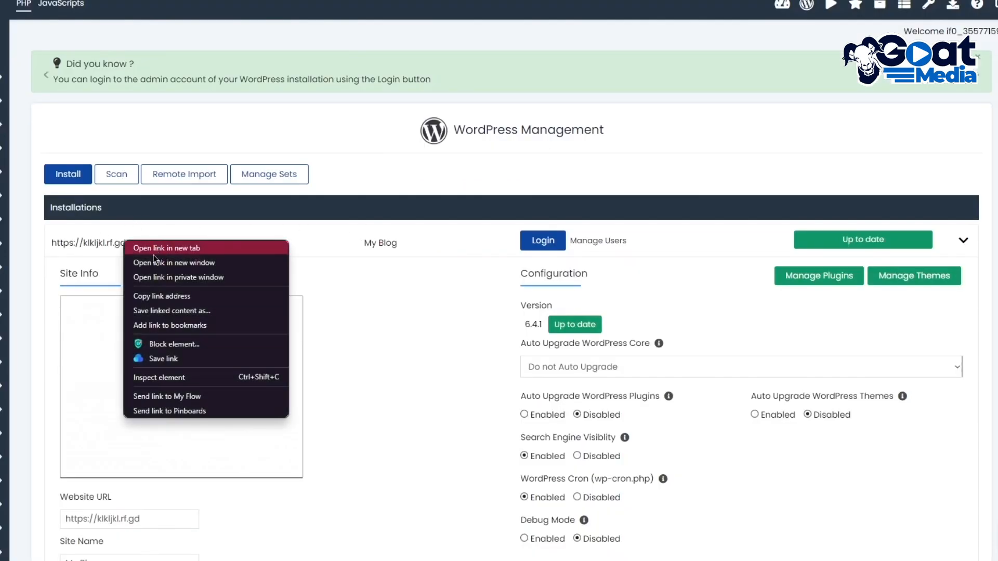
left_click(159, 296)
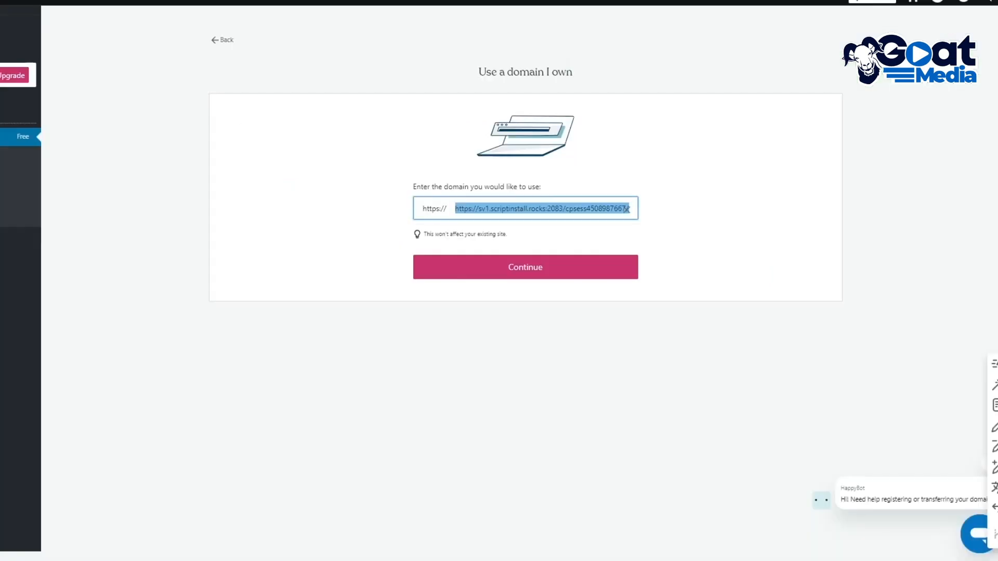
left_click(542, 215)
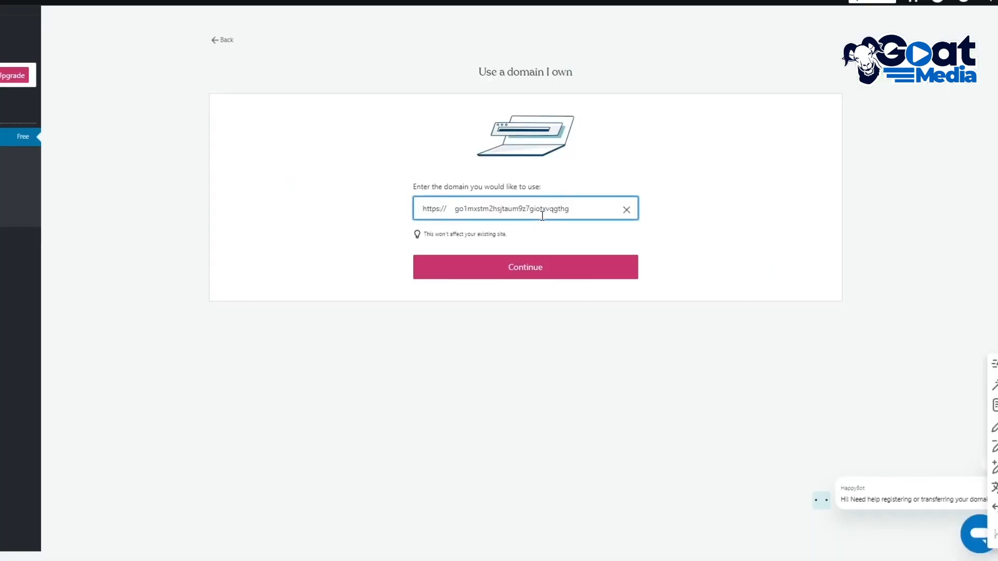
key("ctrl+v")
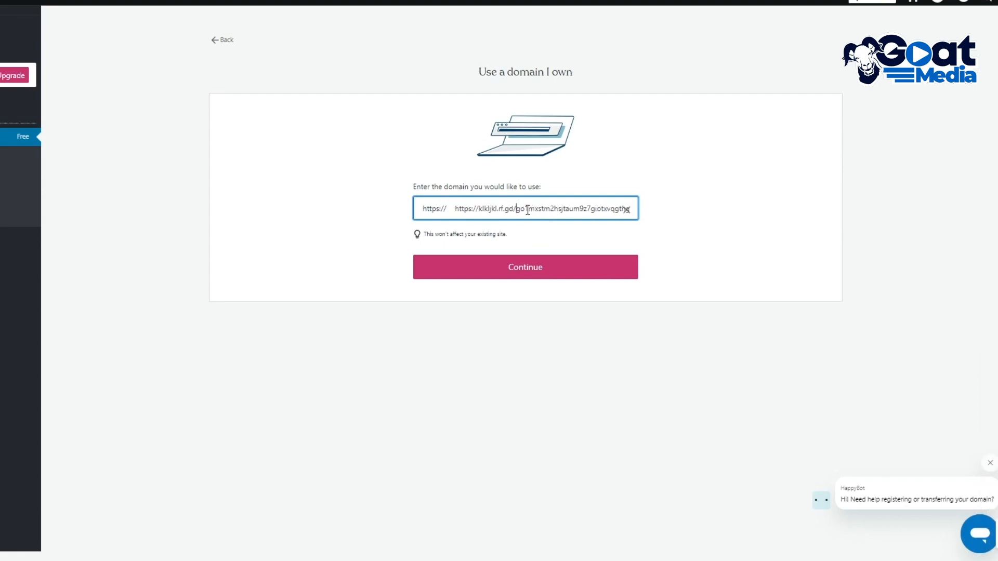
Trim the domain entry to klkljkl.rf.gd without protocol or leftover text and submit it.
left_click_drag(516, 209, 629, 209)
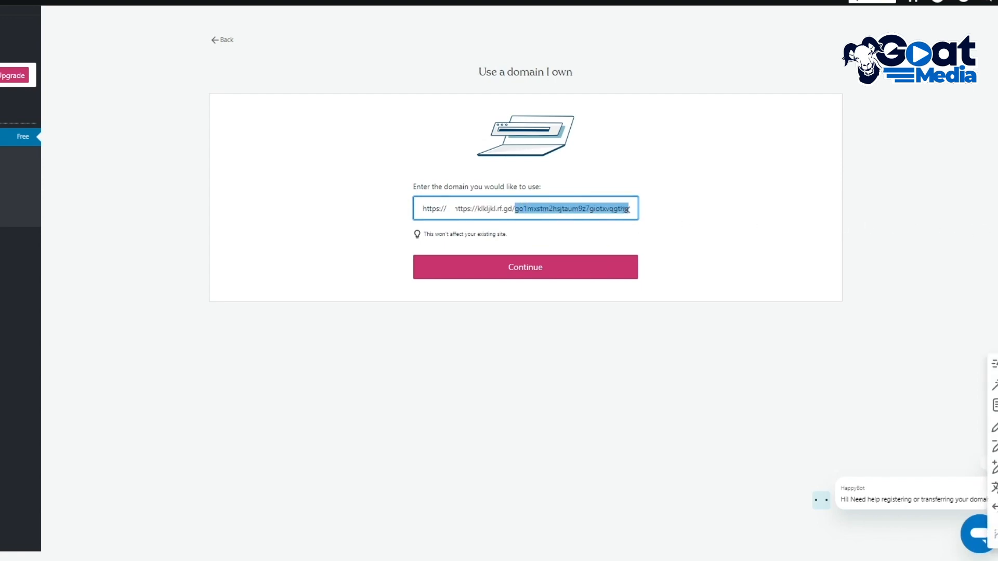
key("BackSpace")
left_click_drag(483, 209, 445, 210)
key("BackSpace")
left_click(546, 267)
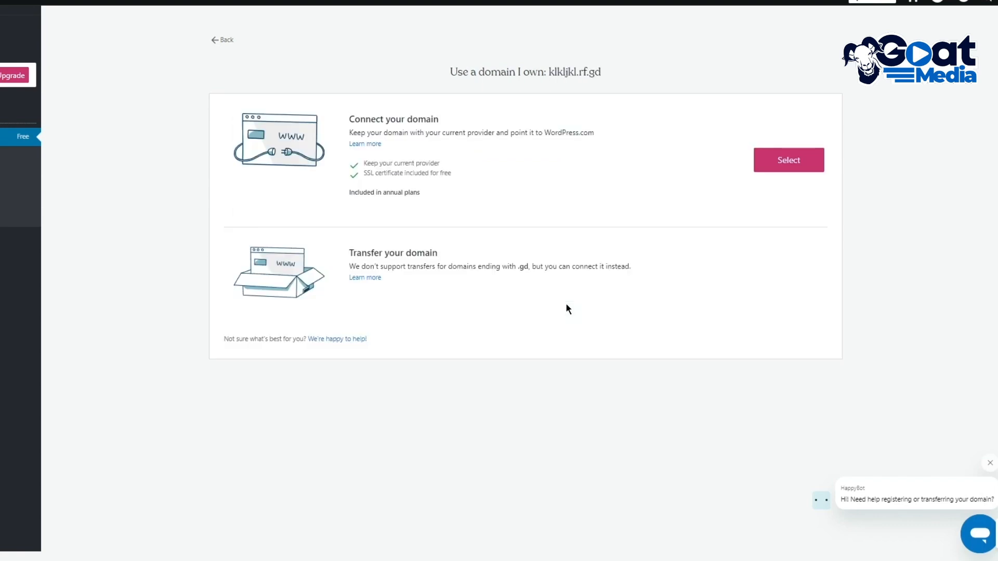
Choose to connect the domain while keeping its current provider, and review the checkout's order and contact form.
left_click(771, 153)
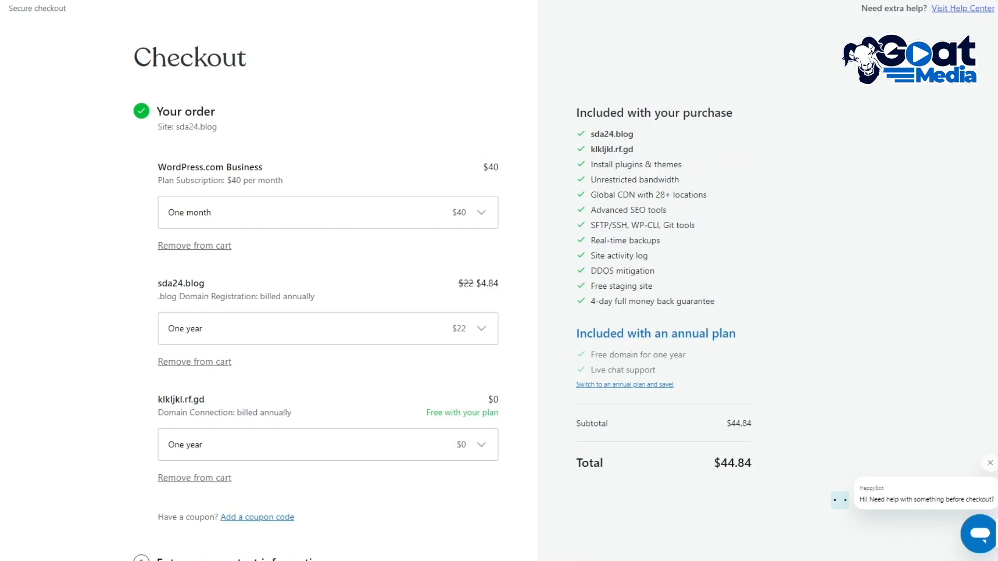
scroll(918, 360, "down", 5)
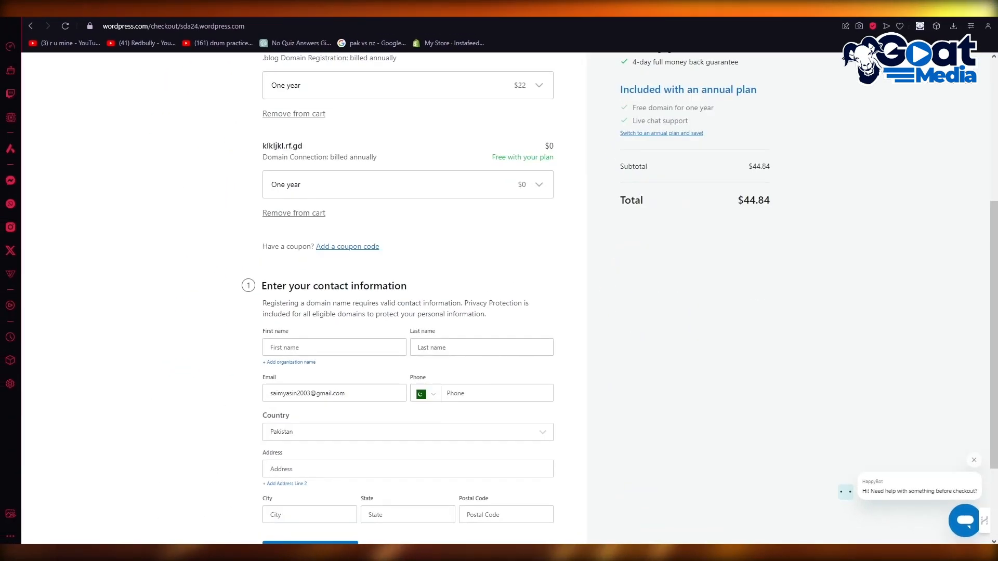
scroll(374, 371, "down", 2)
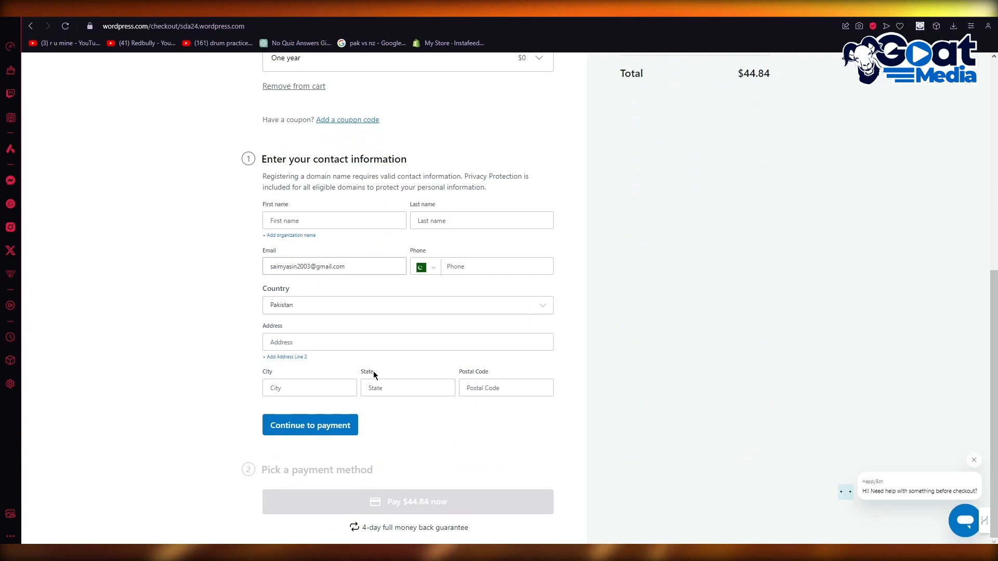
scroll(327, 93, "up", 6)
scroll(327, 94, "up", 1)
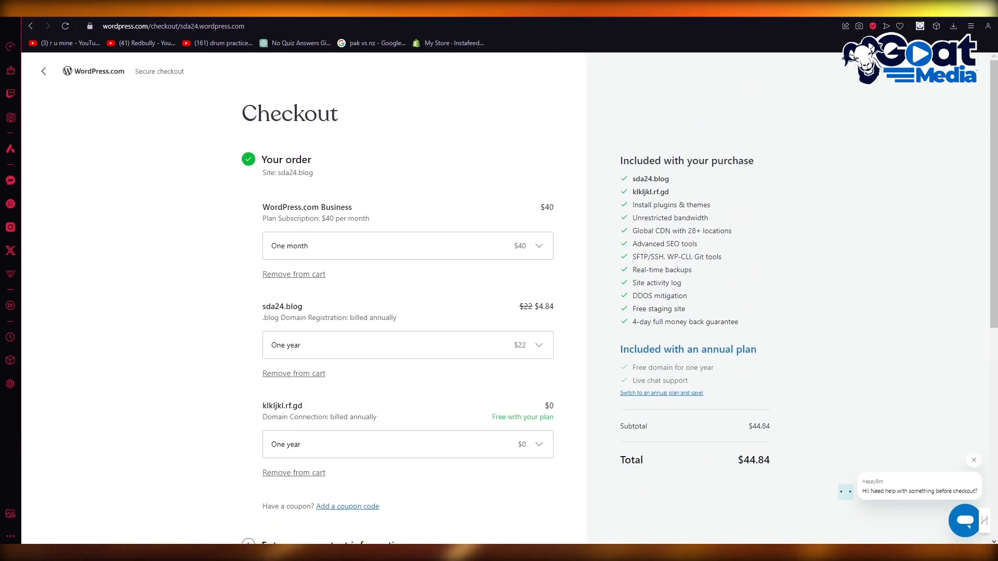